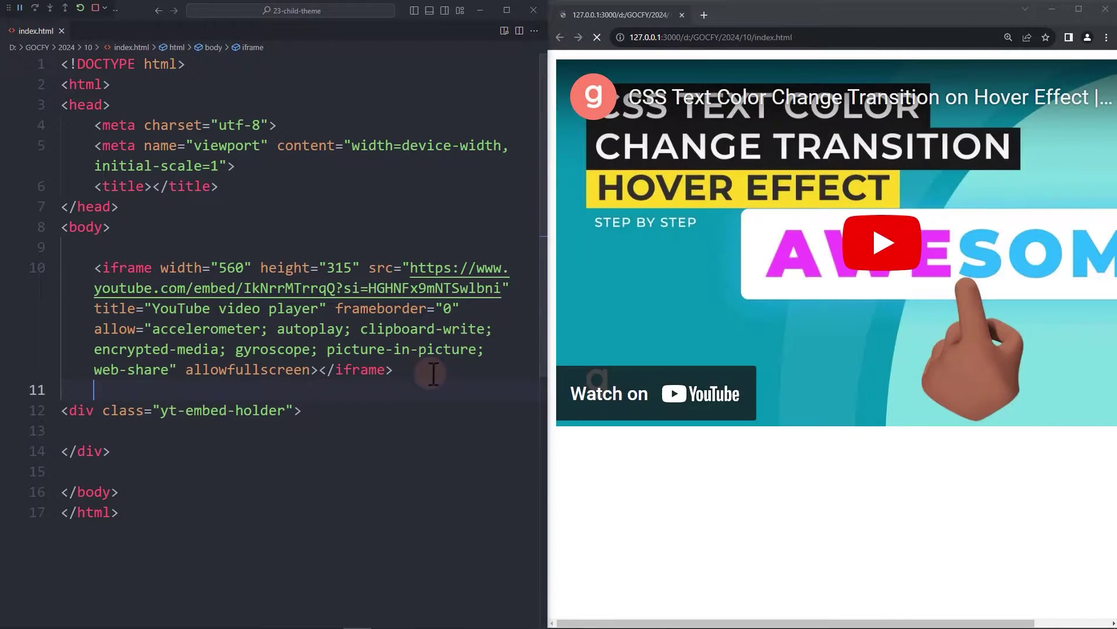
Step: Cut the whole iframe block and paste it inside the yt-embed-holder div
left_click_drag(394, 370, 95, 268)
key("ctrl+x")
left_click(94, 327)
key("ctrl+v")
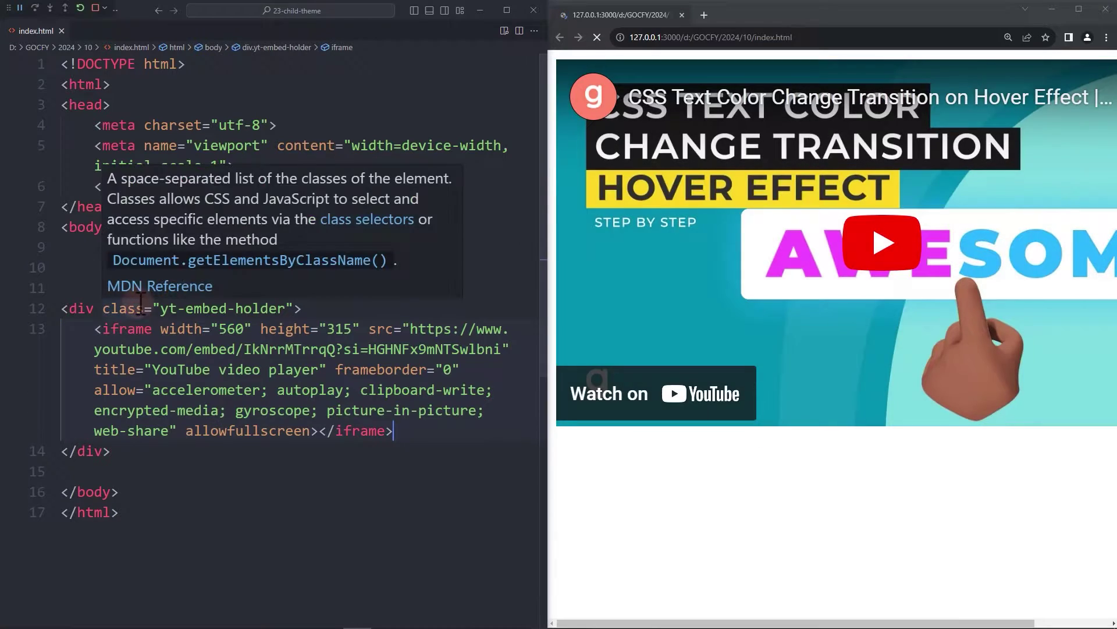
Step: Add an empty style block on a new line below the div via the Emmet abbreviation
left_click(367, 450)
scroll(367, 428, "down", 1)
type("style")
key("Tab")
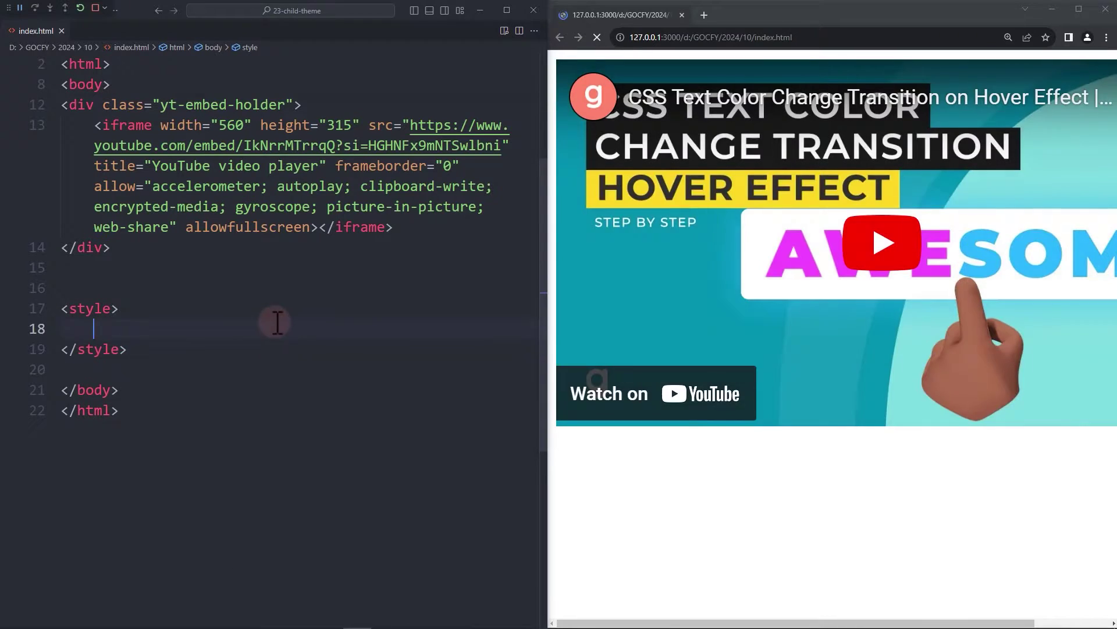
type("body {")
key("Return")
type("background-color: #000")
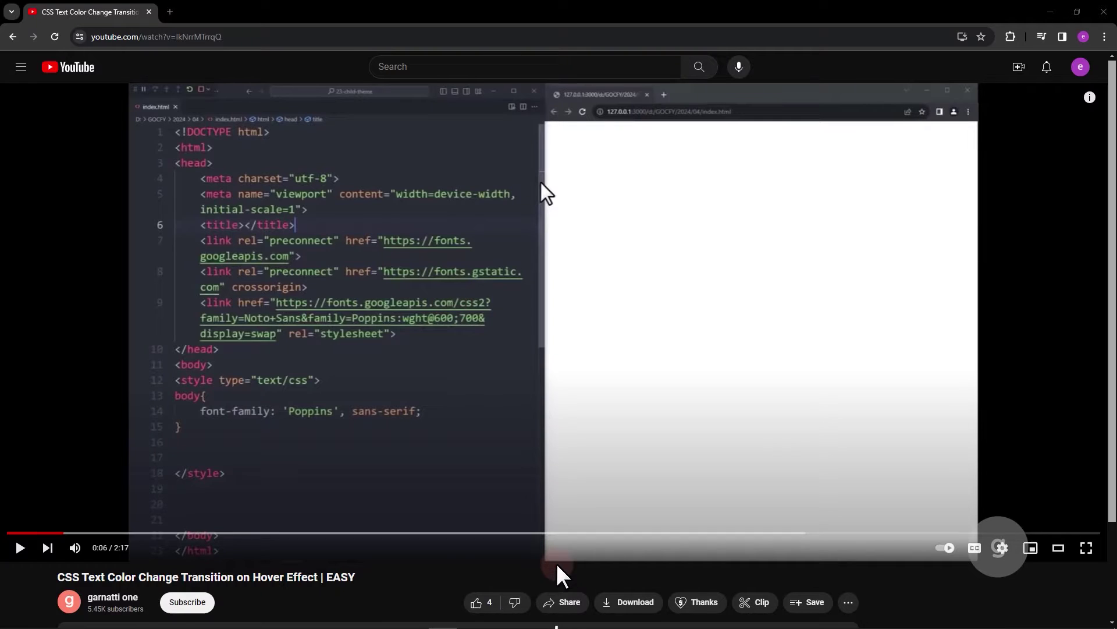
Step: Show the video's Share > Embed code and select the full iframe snippet
left_click(559, 602)
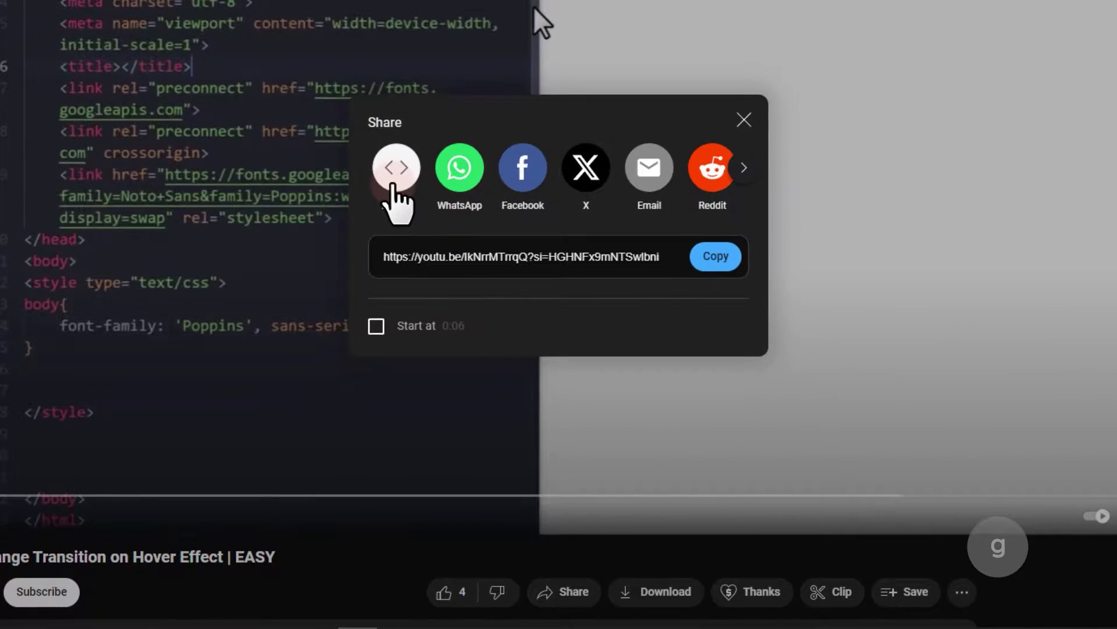
left_click(397, 169)
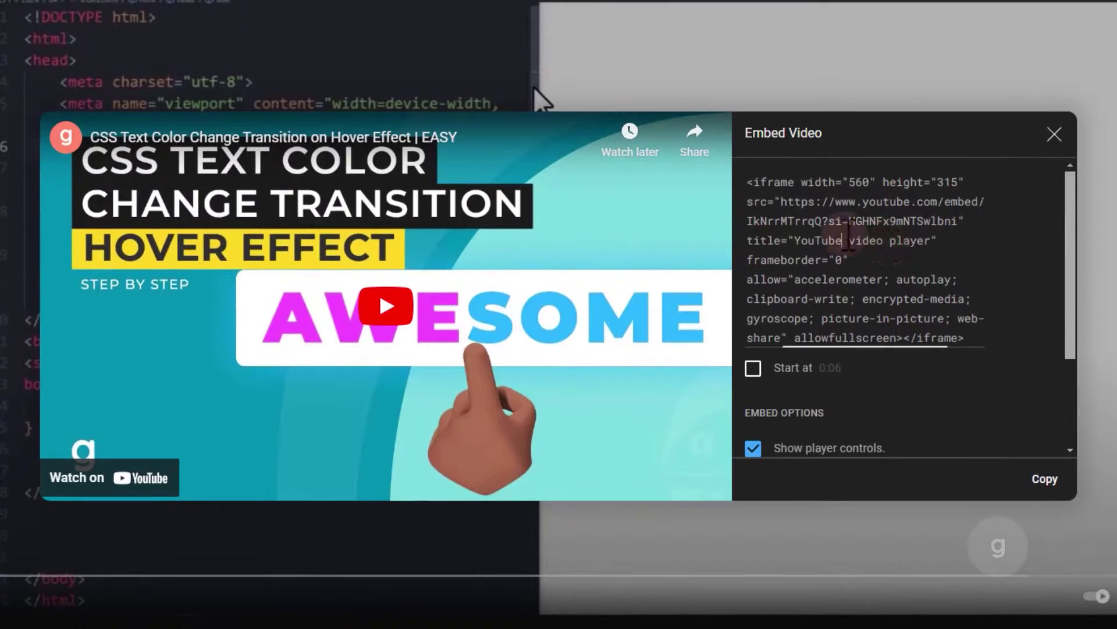
left_click(847, 233)
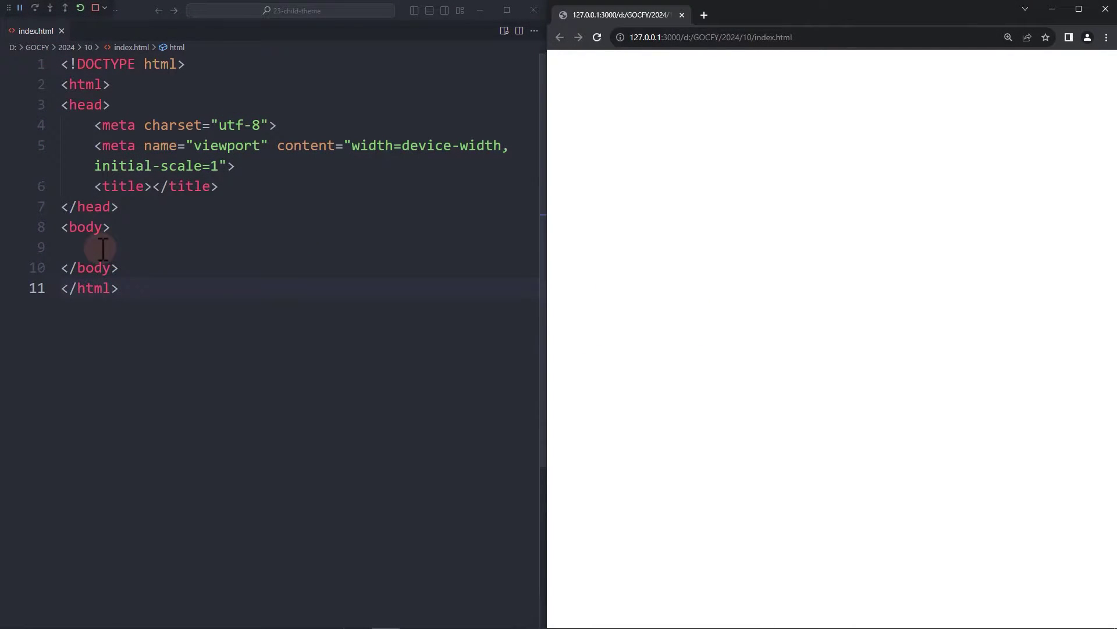
Step: Paste the YouTube iframe into the body and add a div with class yt-embed-holder
left_click(107, 251)
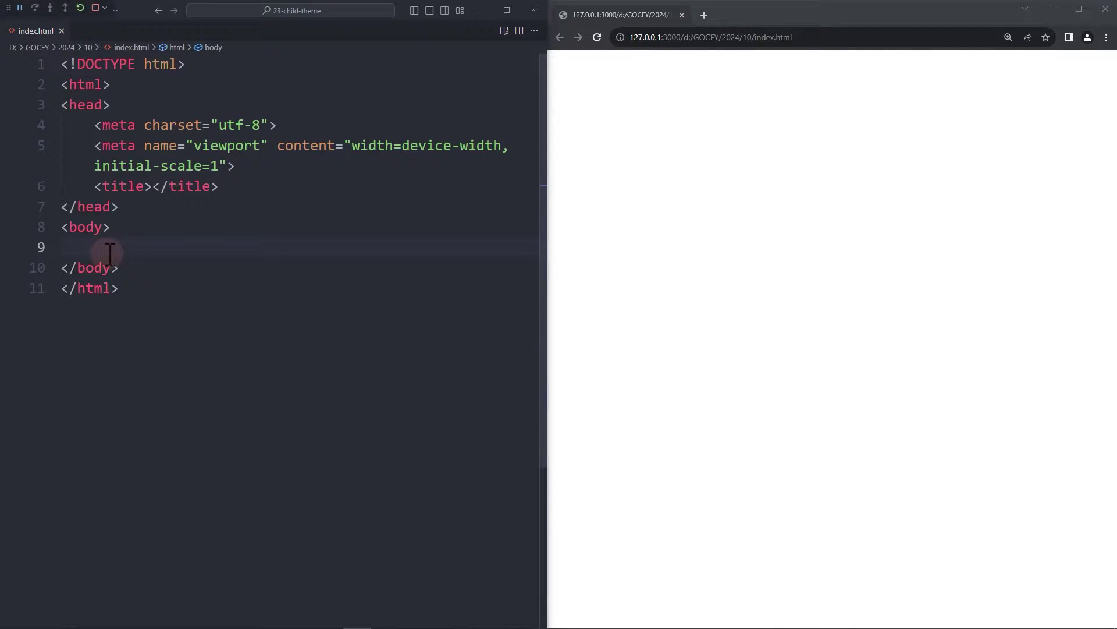
key("ctrl+v")
key("ctrl+s")
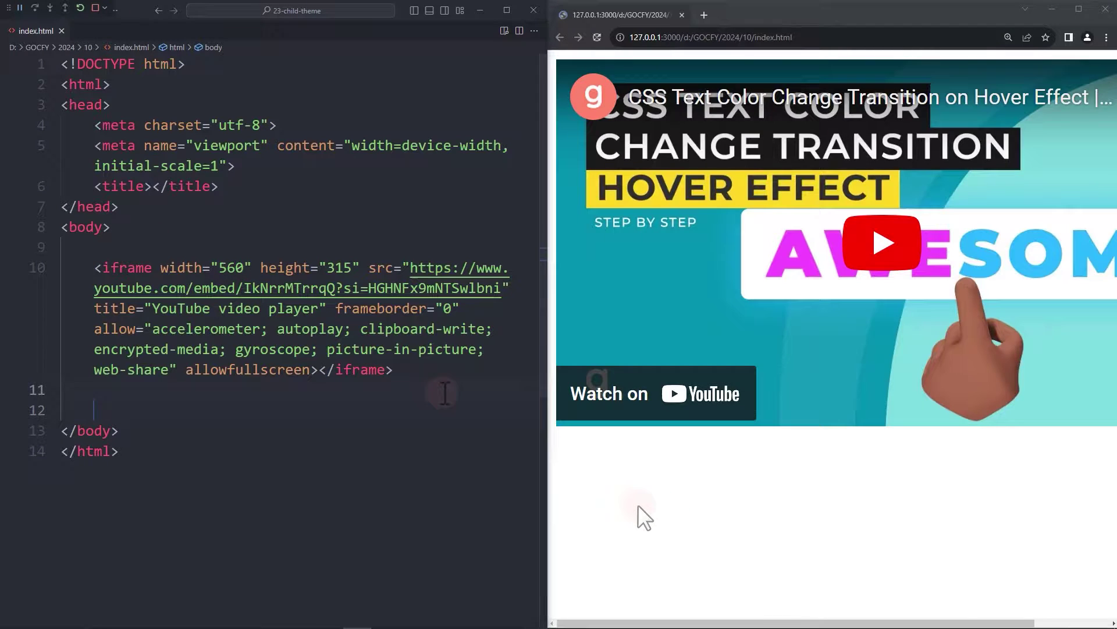
type("<div clas")
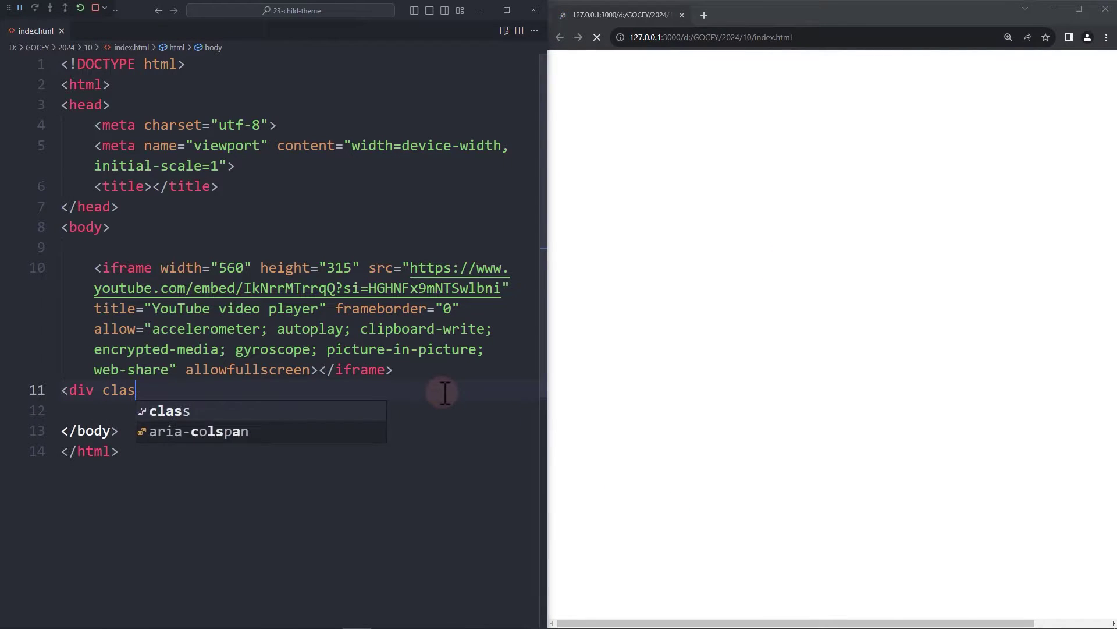
type("s=\"yt-embed-holder")
key("Right")
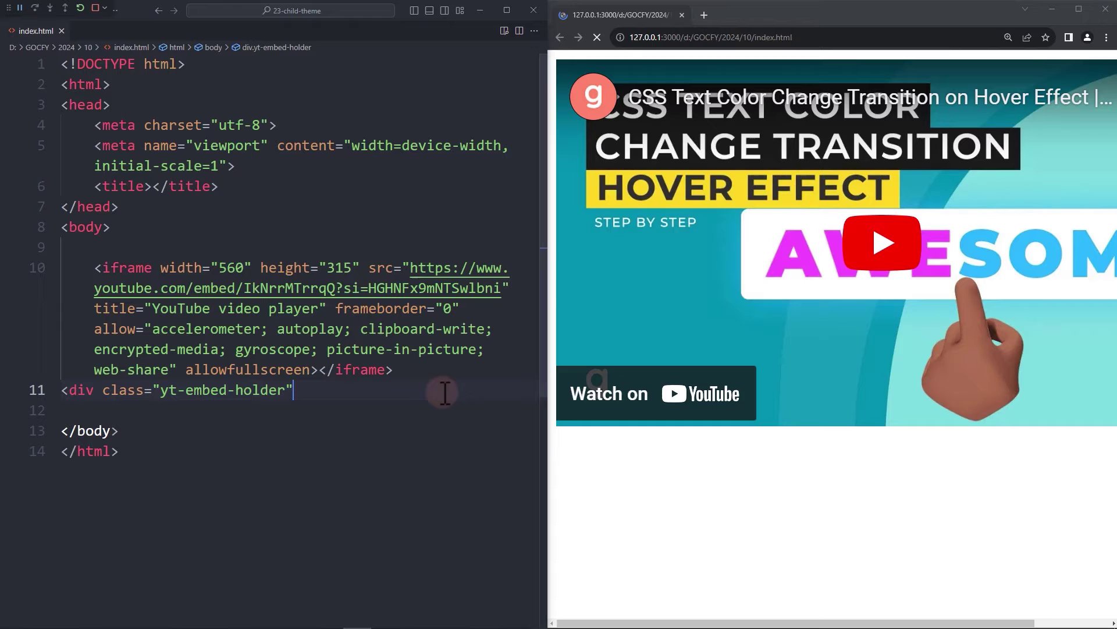
Step: Move the iframe element from the body into the yt-embed-holder div
left_click(407, 372)
type(">")
key("Return")
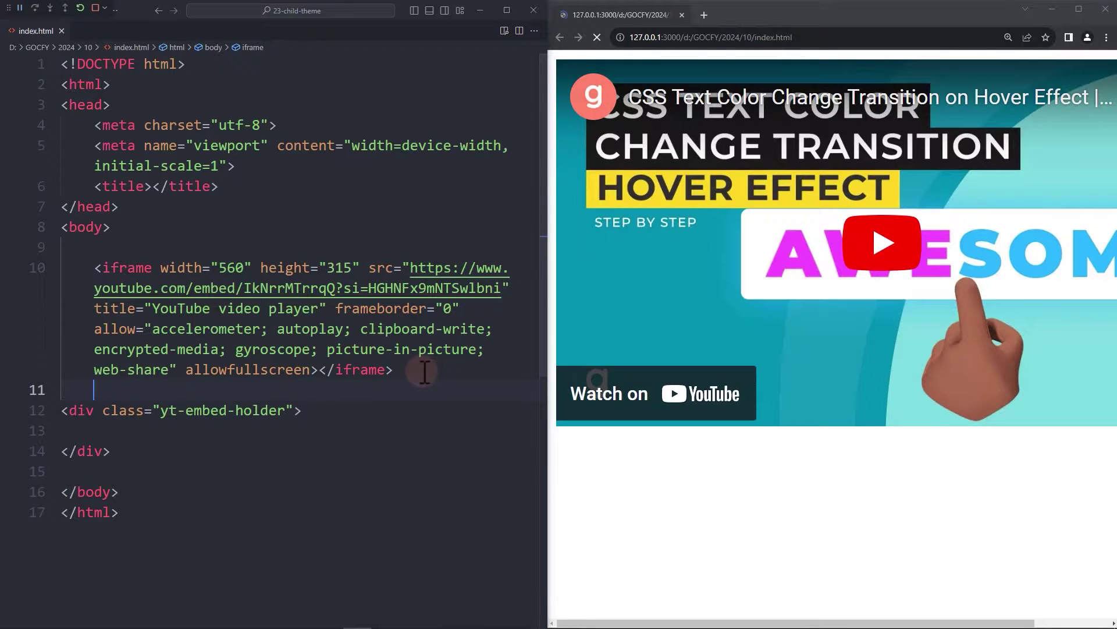
key("Up")
key("shift+Up")
key("shift+Up")
key("shift+Up")
key("shift+Up")
key("shift+Up")
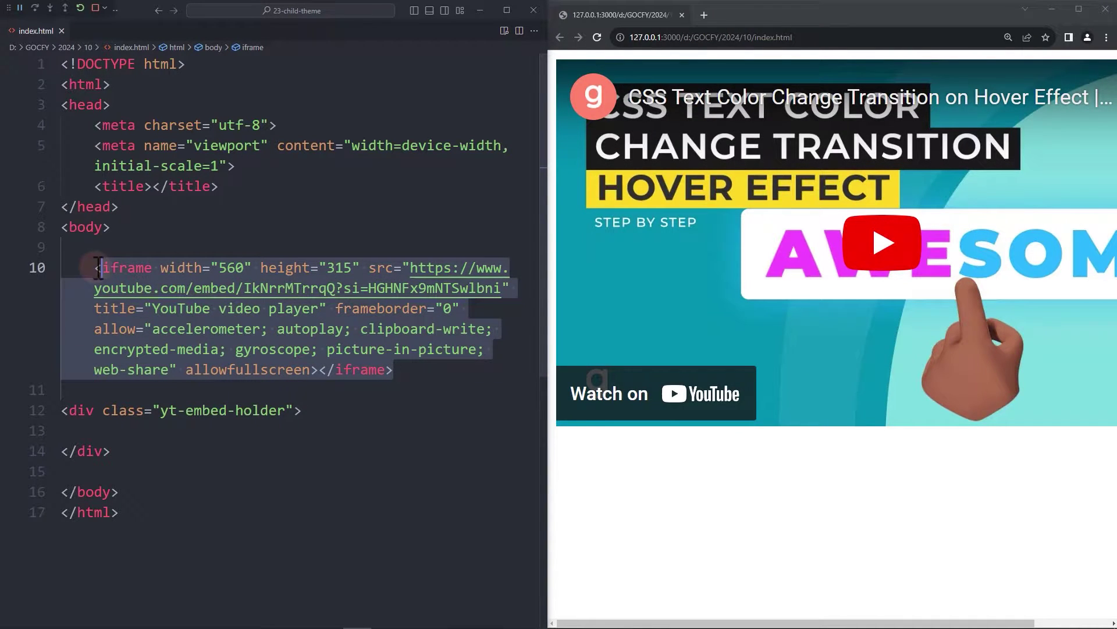
key("shift+Home")
key("BackSpace")
left_click(101, 328)
key("ctrl+v")
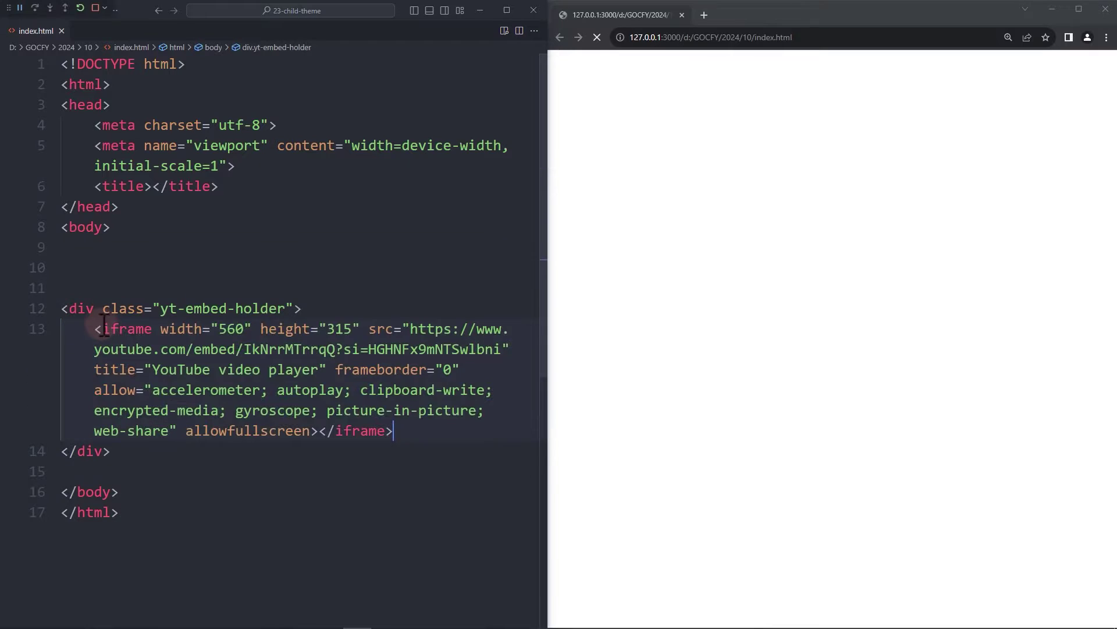
Step: Add a style block below the div with a body{background-color:#000;} rule
key("Down")
key("Down")
key("Return")
key("Return")
type("style")
key("Tab")
key("Return")
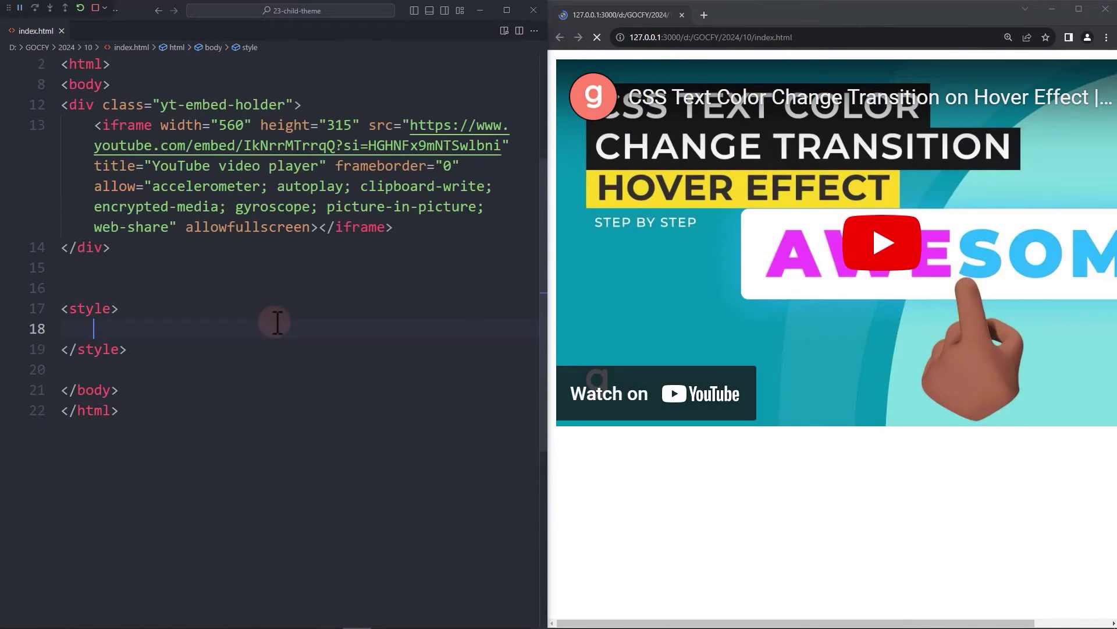
type("body{")
key("Return")
type("background-color: #000;")
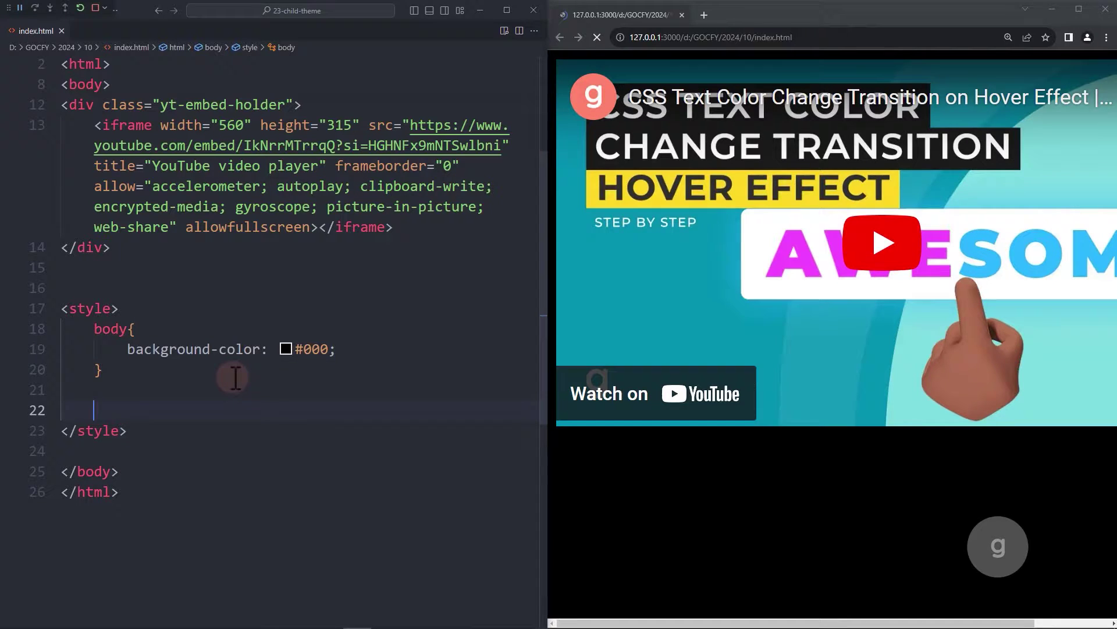
scroll(234, 375, "up", 2)
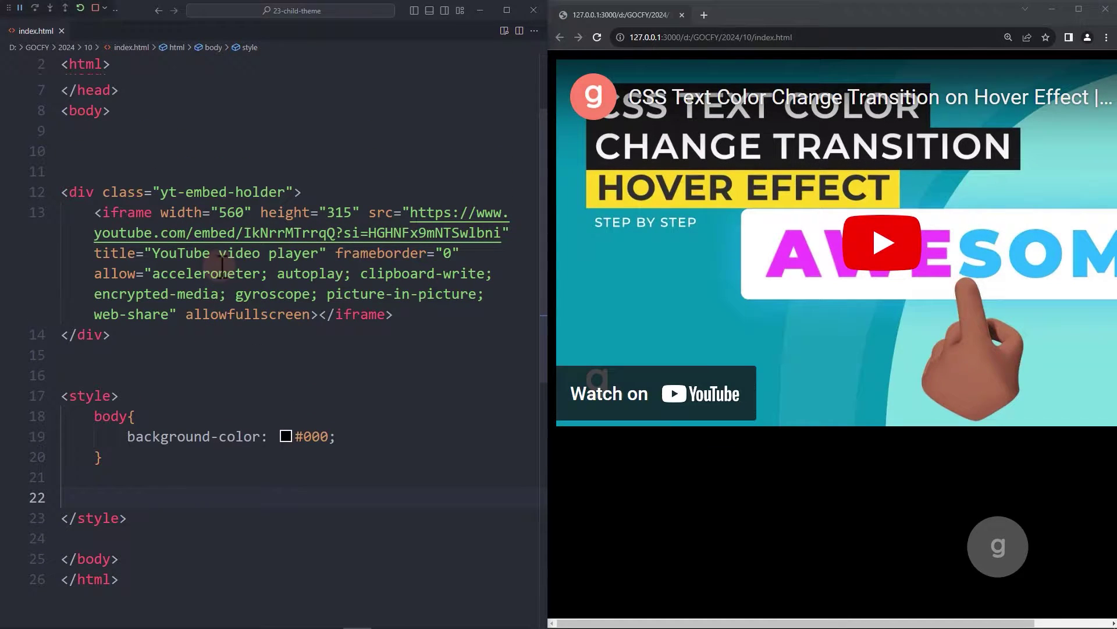
Step: Append &modestbranding=0&rel=0&playsinline=1&enablejsapi=1&playlist=IkNrrMTrrqQ to the embed URL and save
left_click(506, 235)
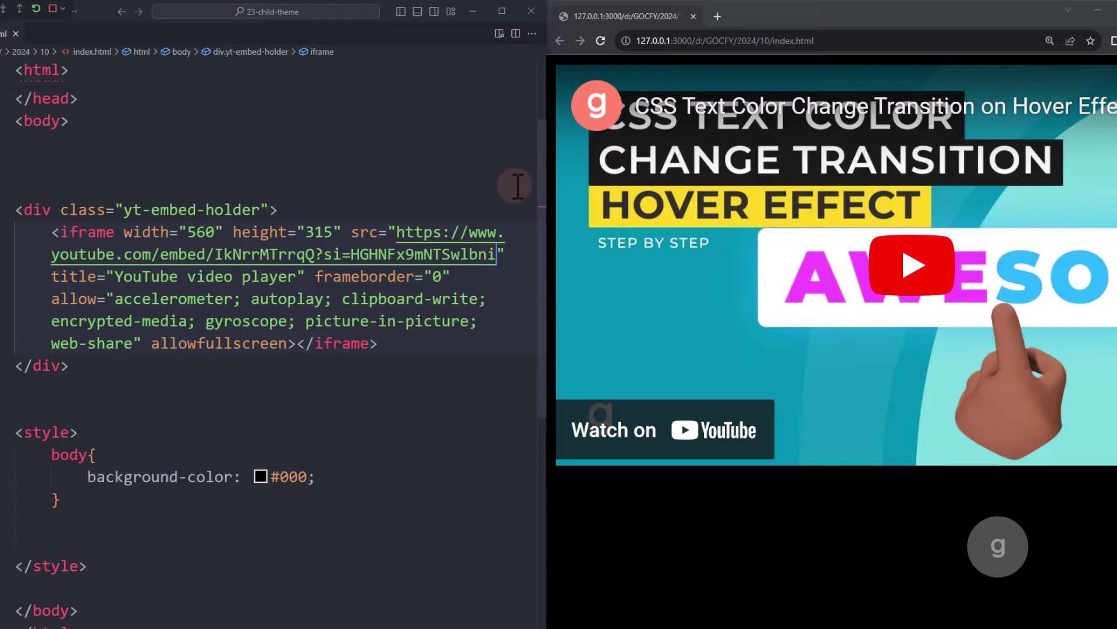
type("&autop")
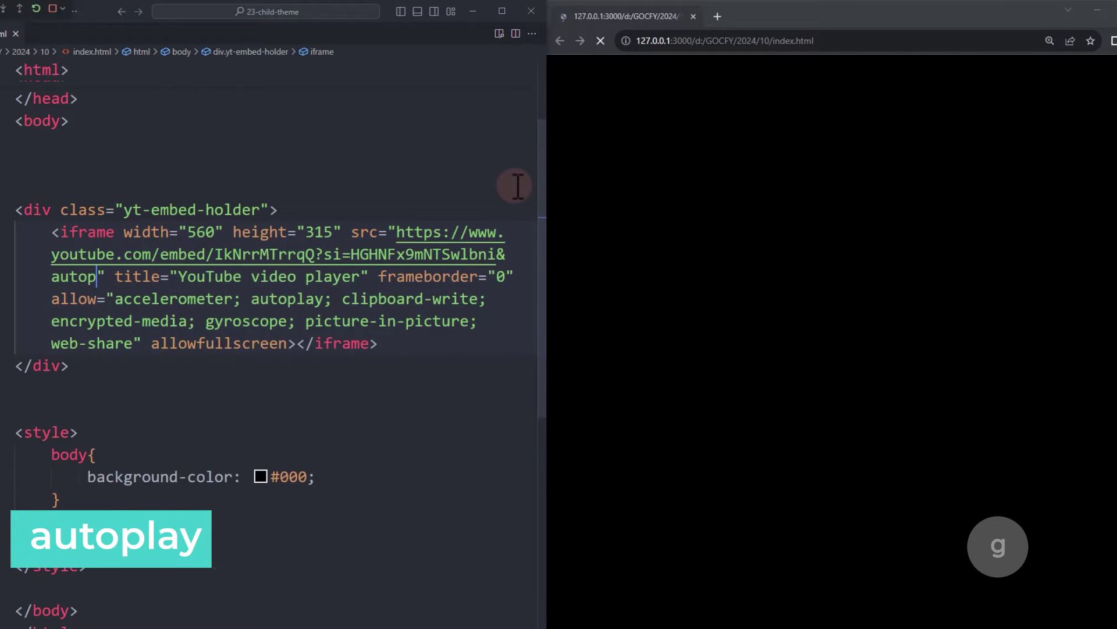
type("lay=1")
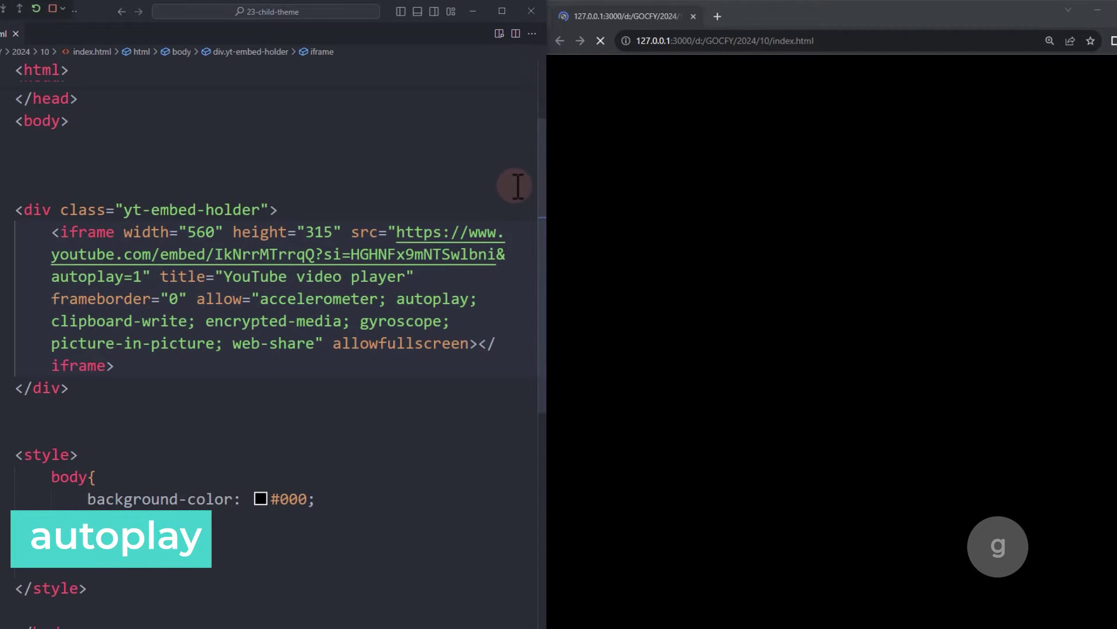
type("&mute=1&lo")
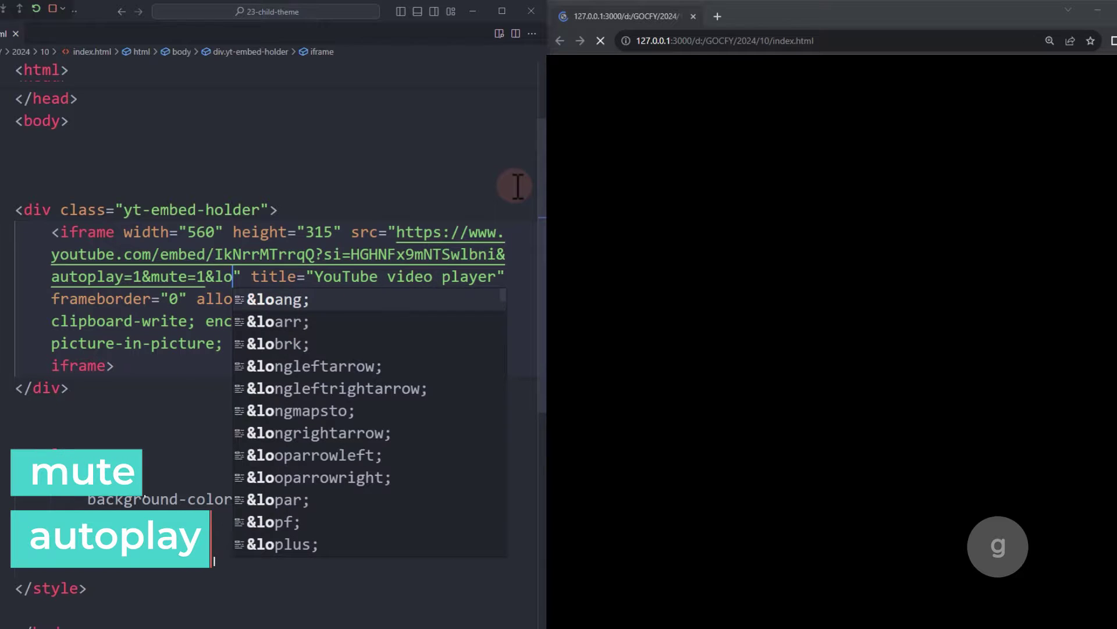
type("op=1")
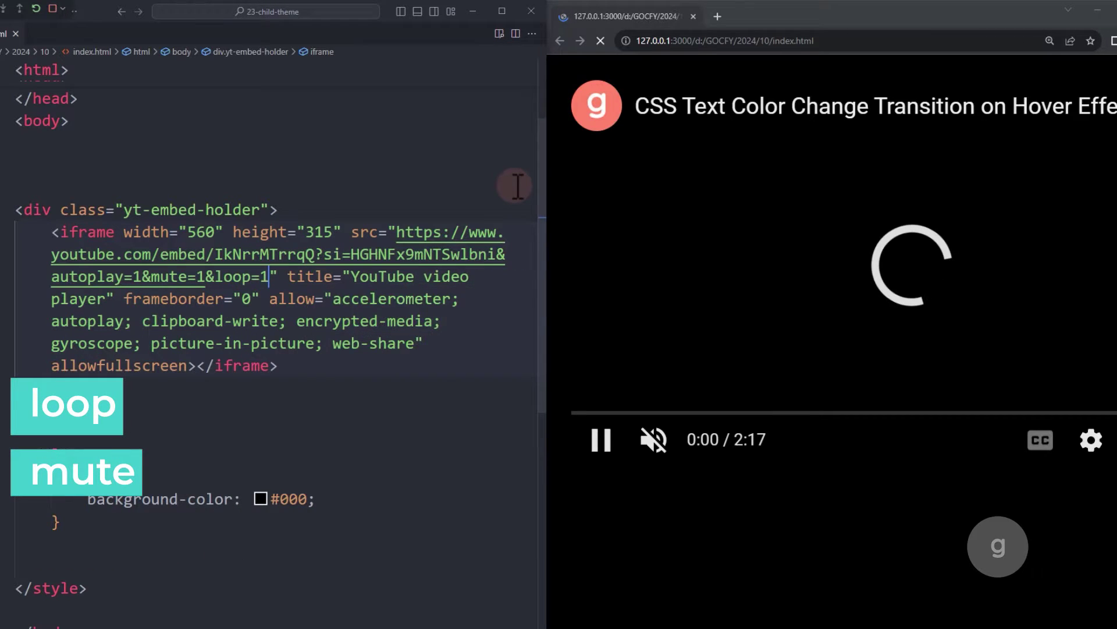
type("&controls=0")
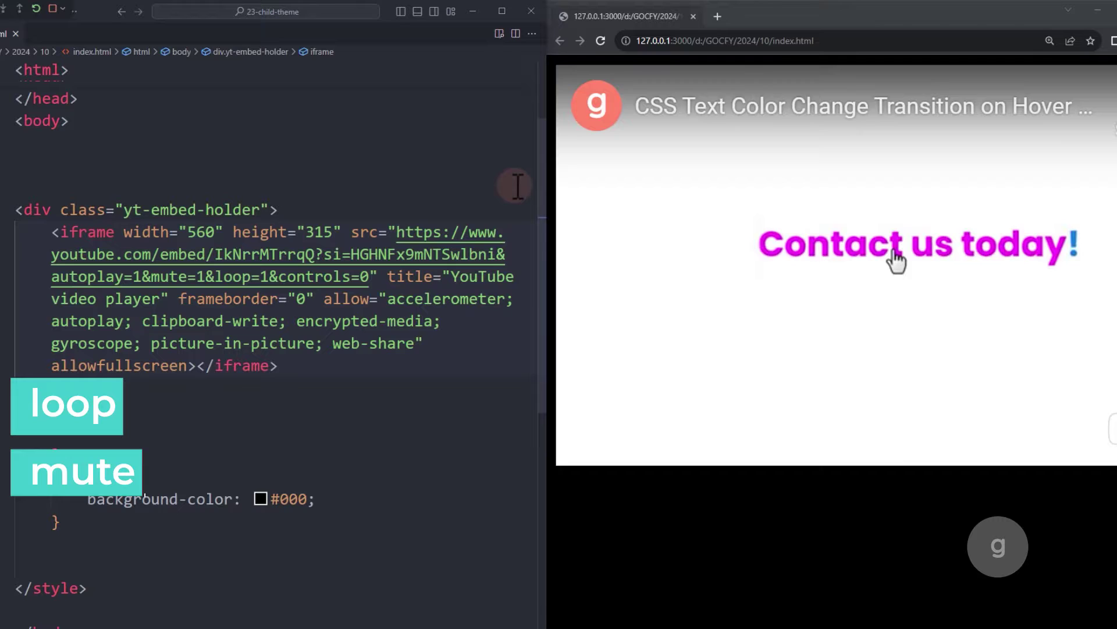
type("&color=whi")
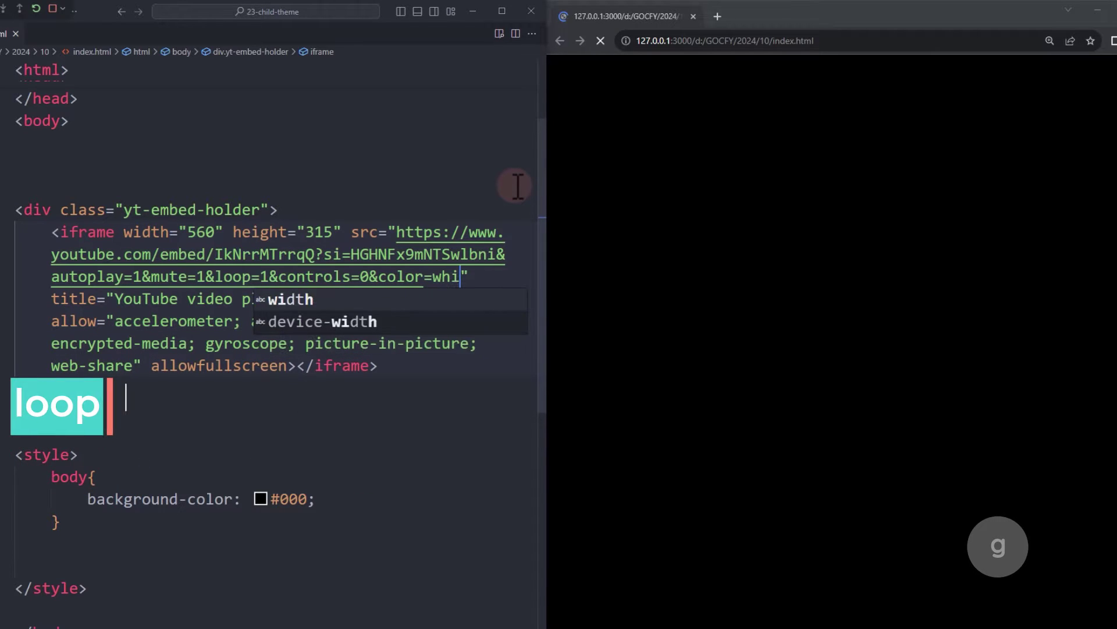
type("te&modes")
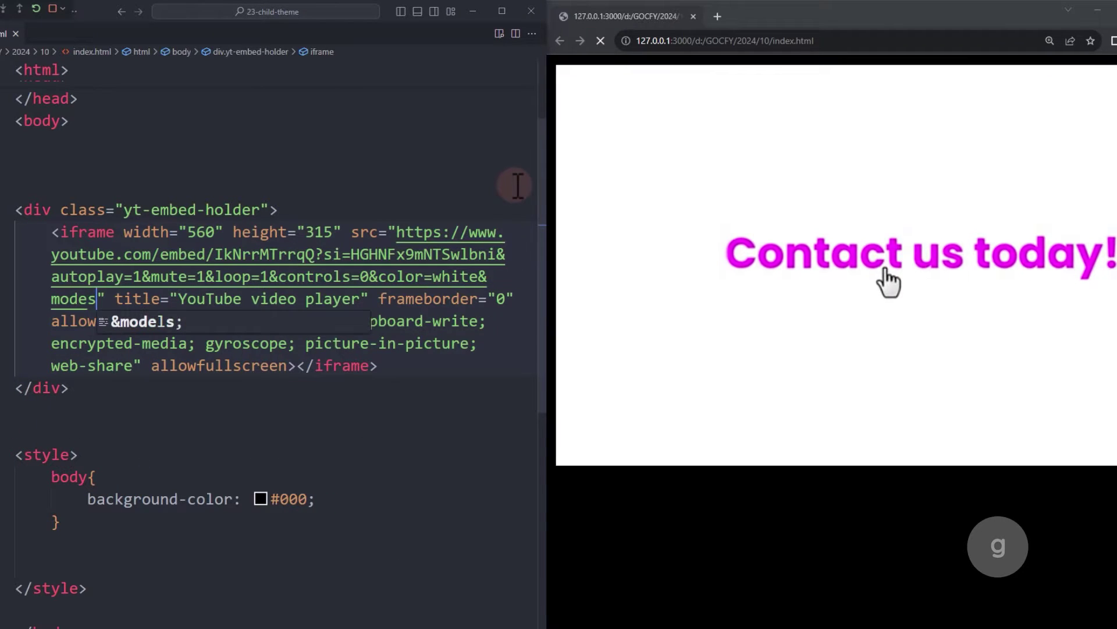
type("tbranding=0&")
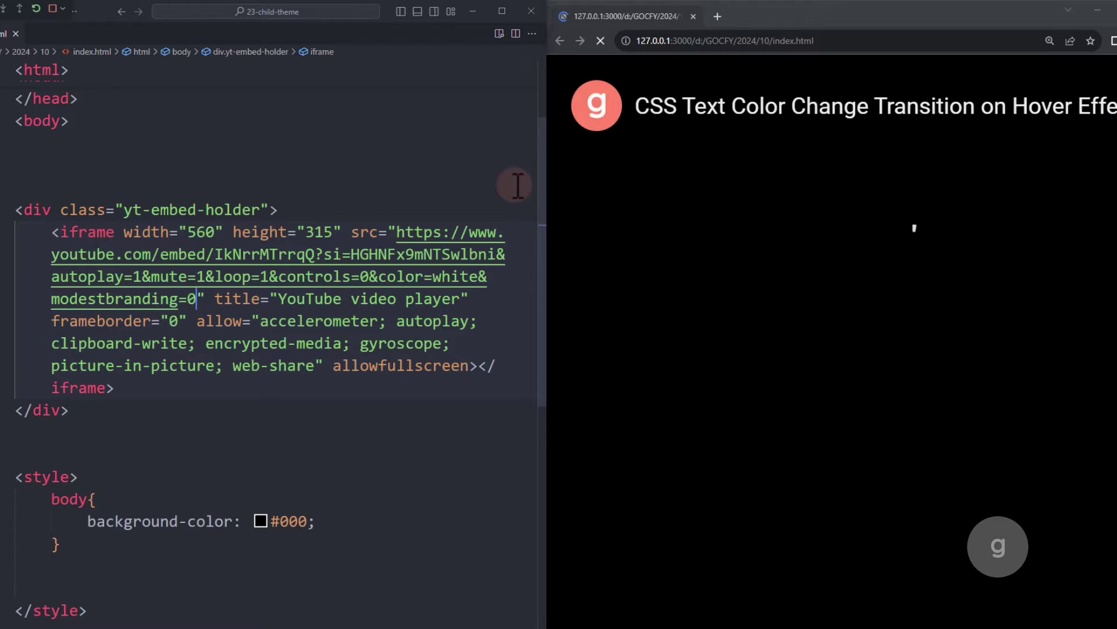
type("rel=0&")
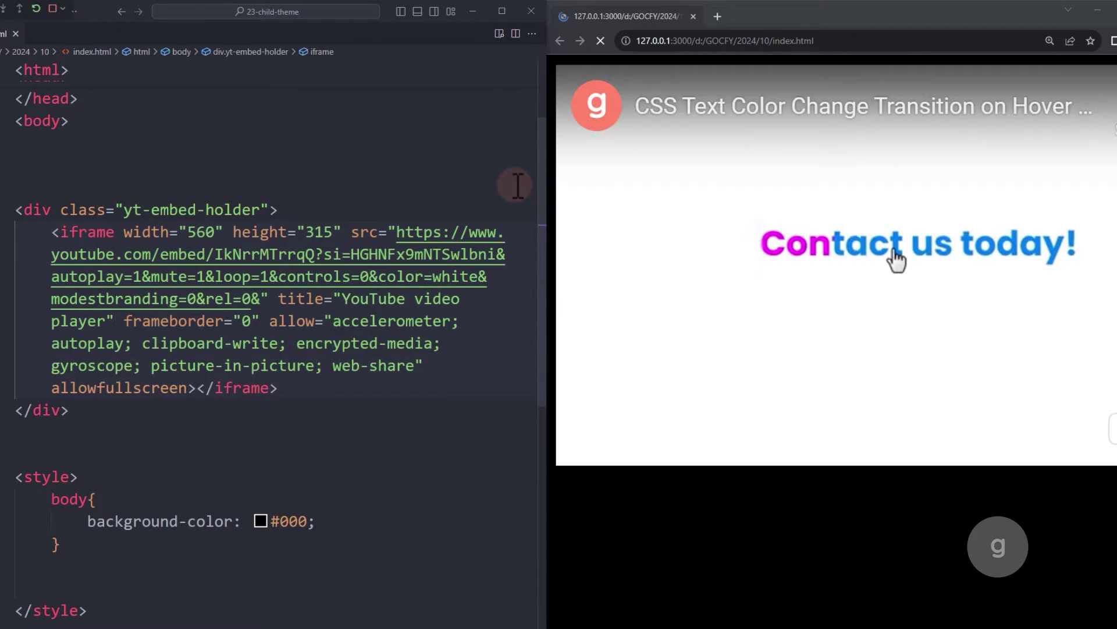
type("playsinline=1")
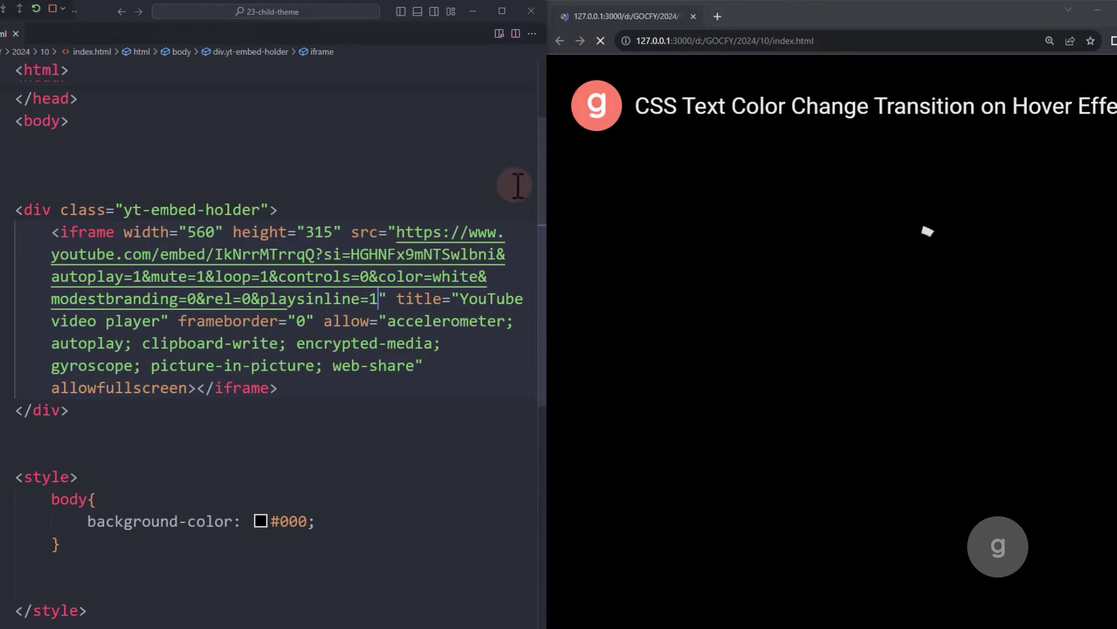
type("&en")
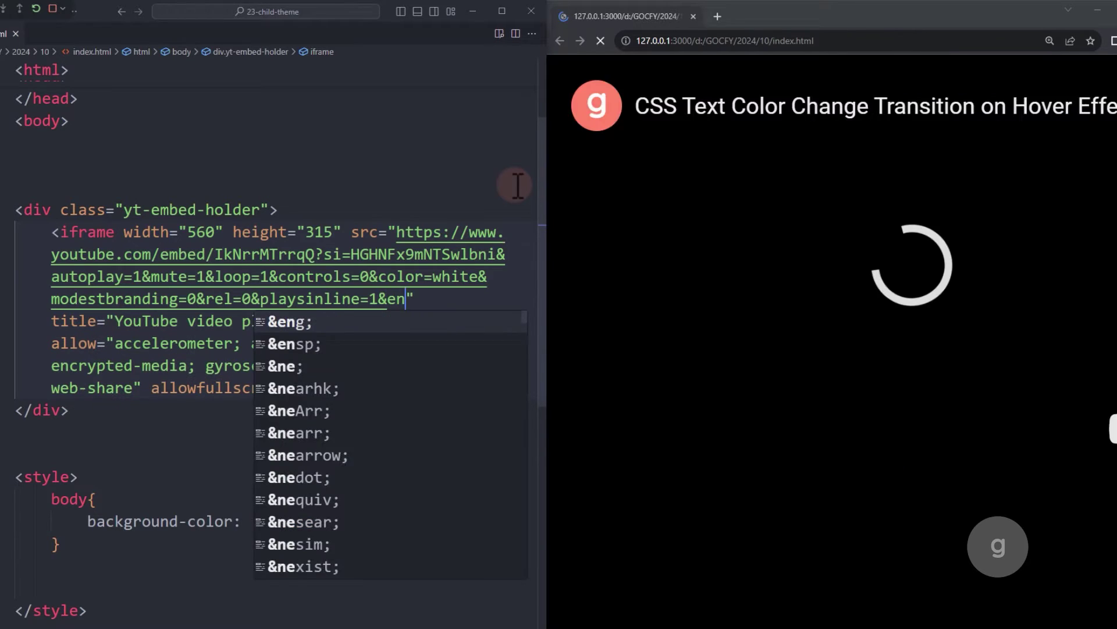
type("ablejs")
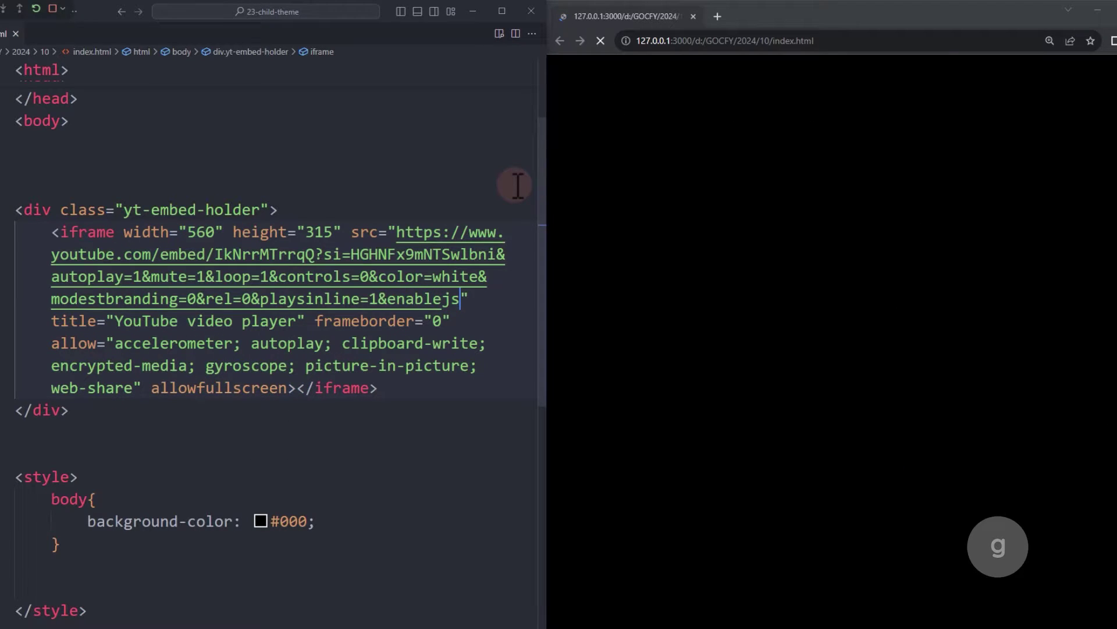
type("api=1")
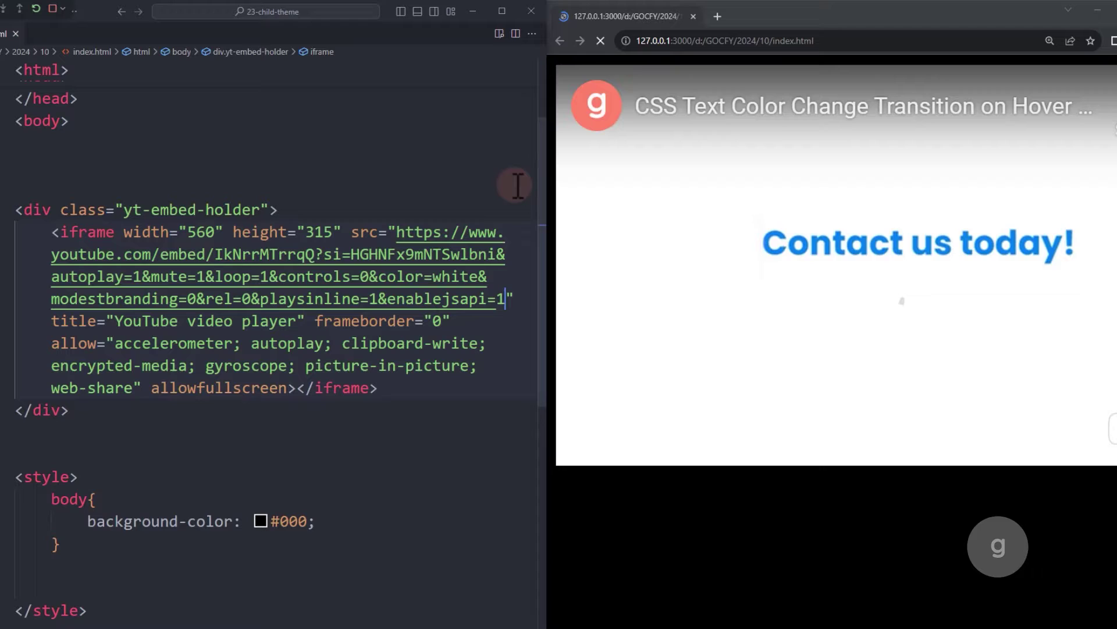
type("&pla")
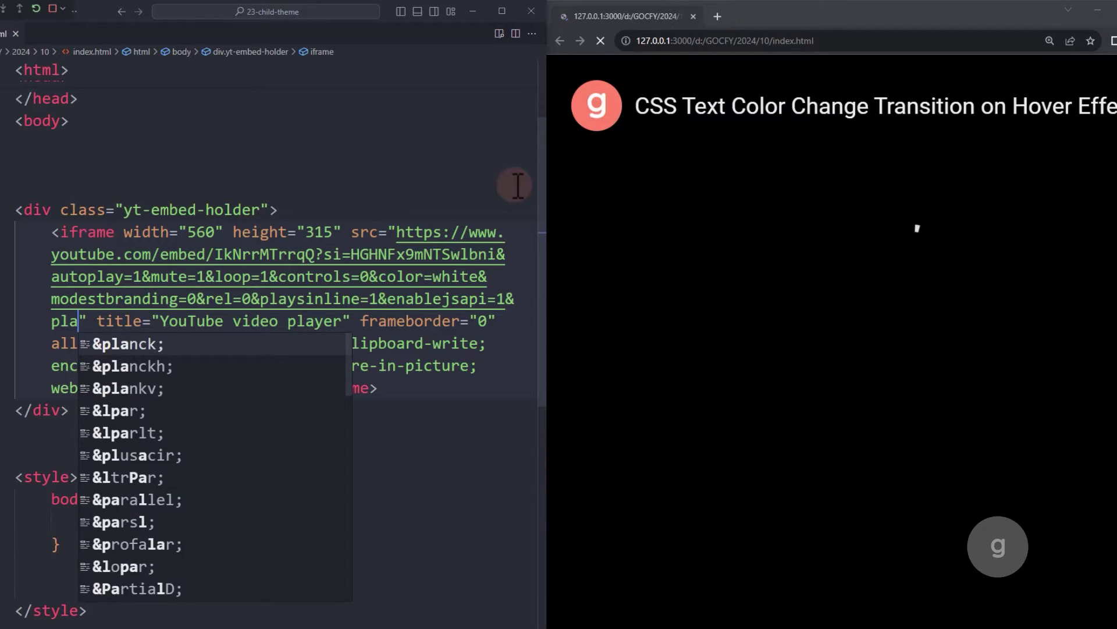
type("ylist=")
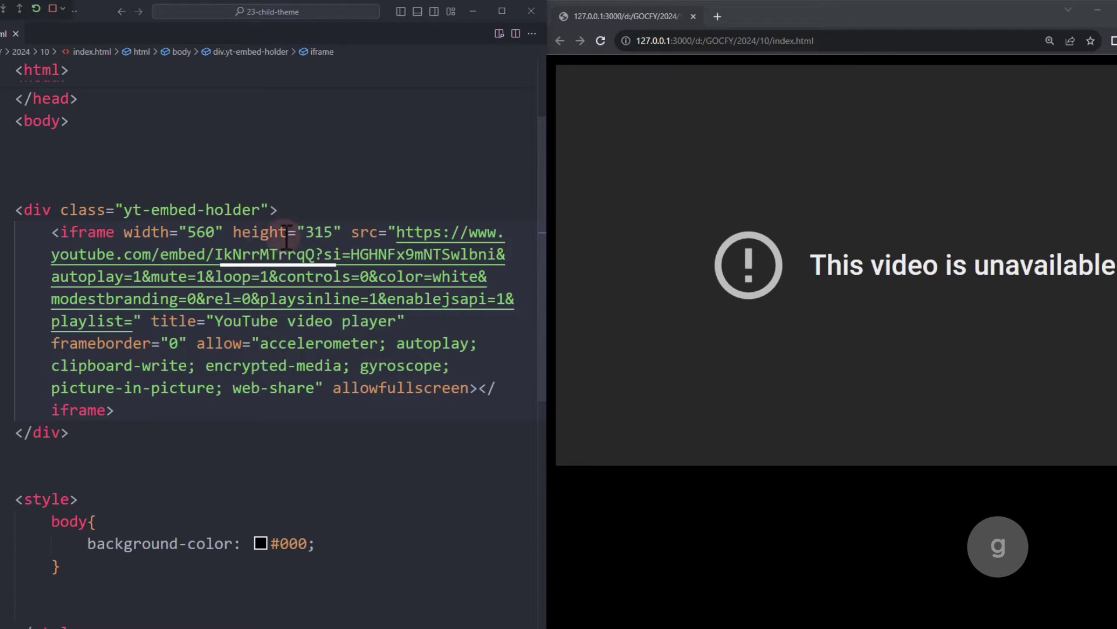
double_click(314, 255)
key("ctrl+c")
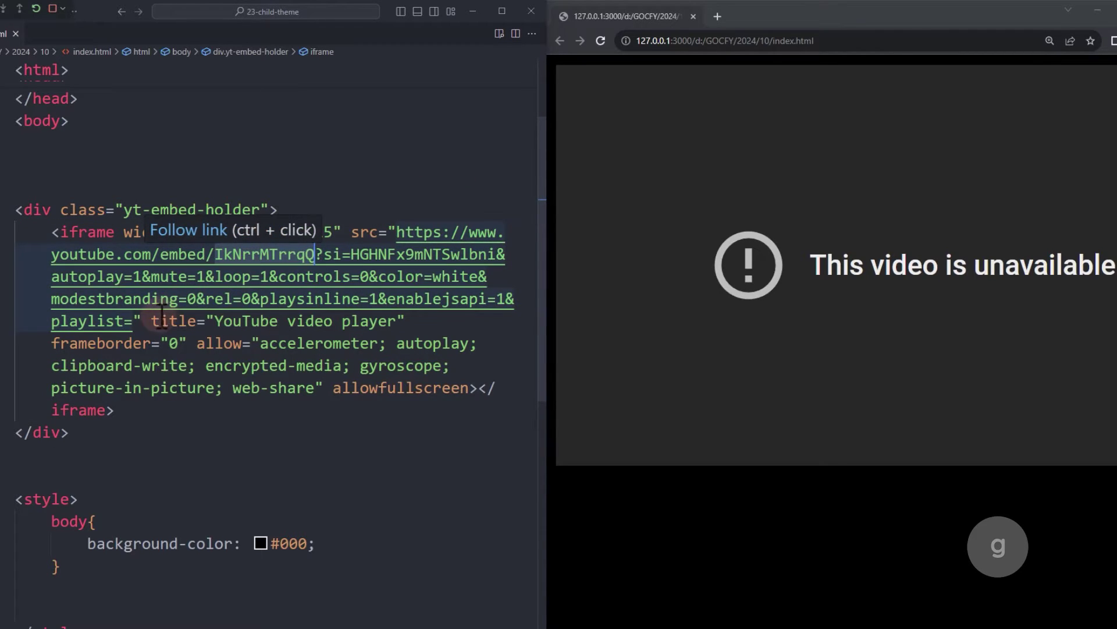
left_click(134, 321)
key("ctrl+v")
key("ctrl+s")
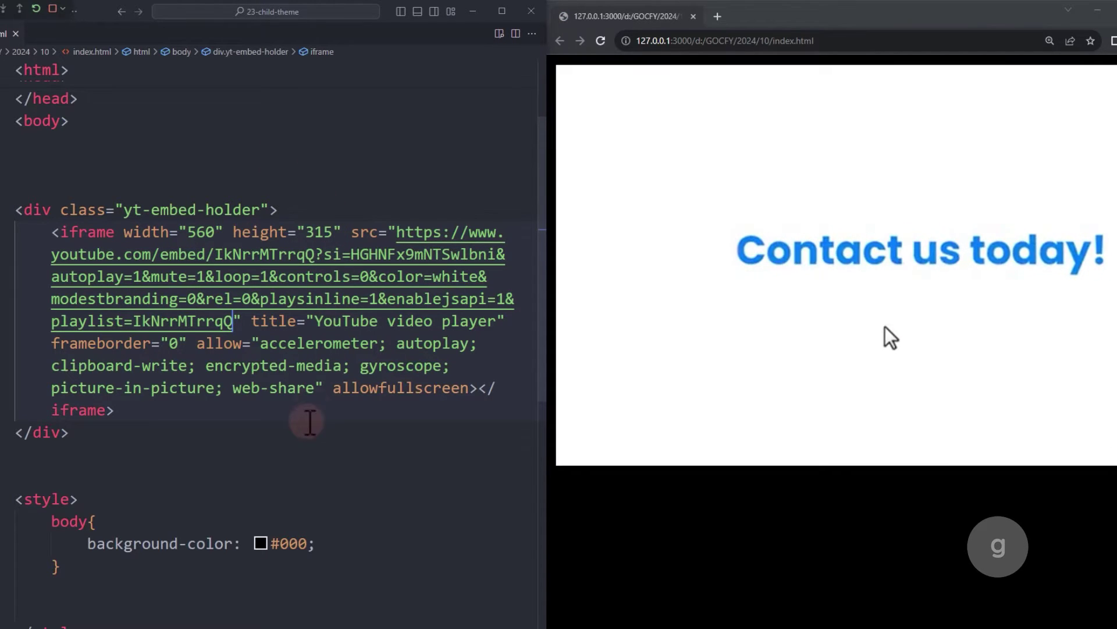
scroll(311, 419, "down", 2)
scroll(312, 419, "down", 1)
Step: Add .yt-embed-holder rule: width 100%, overflow hidden, aspect-ratio 16/9, pointer-events none
left_click(212, 369)
type(".yt-embed-holder")
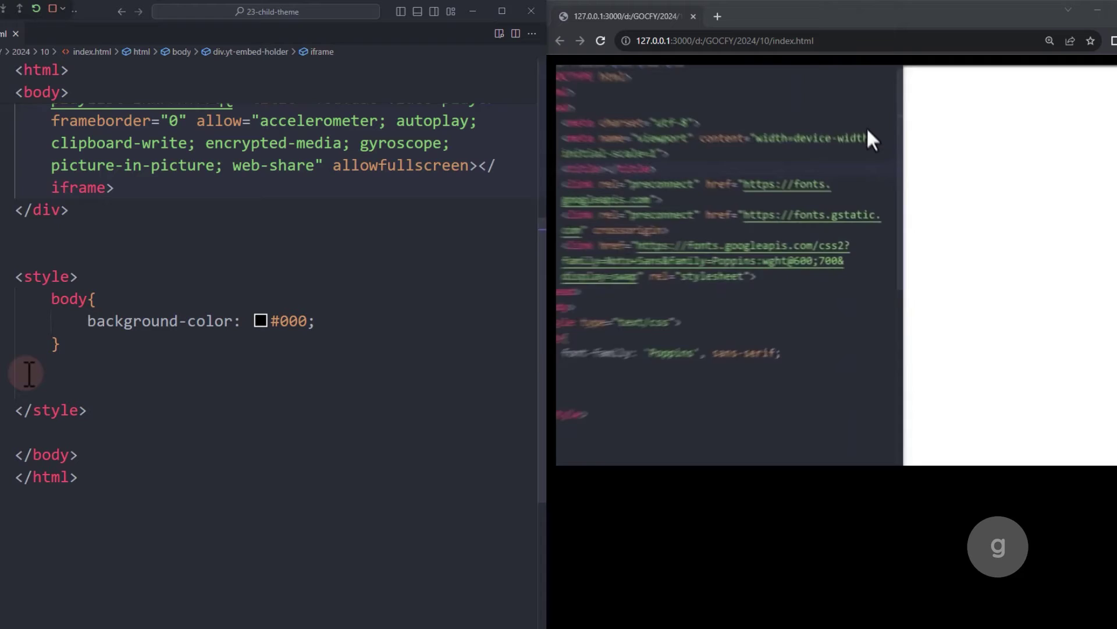
key("Tab")
type("{")
key("Return")
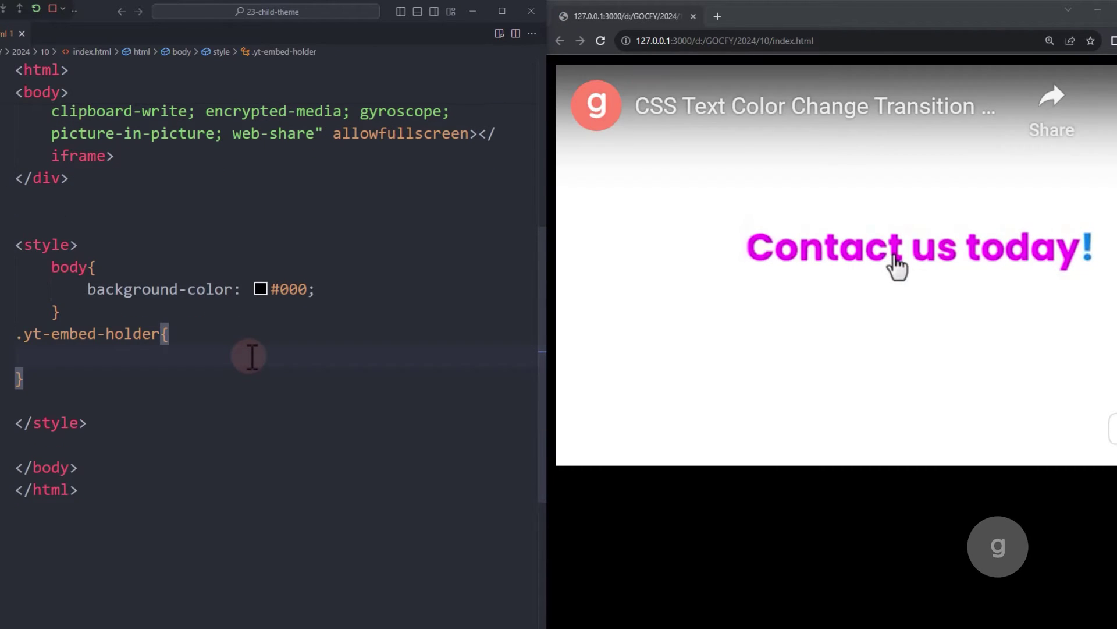
type("width: 100")
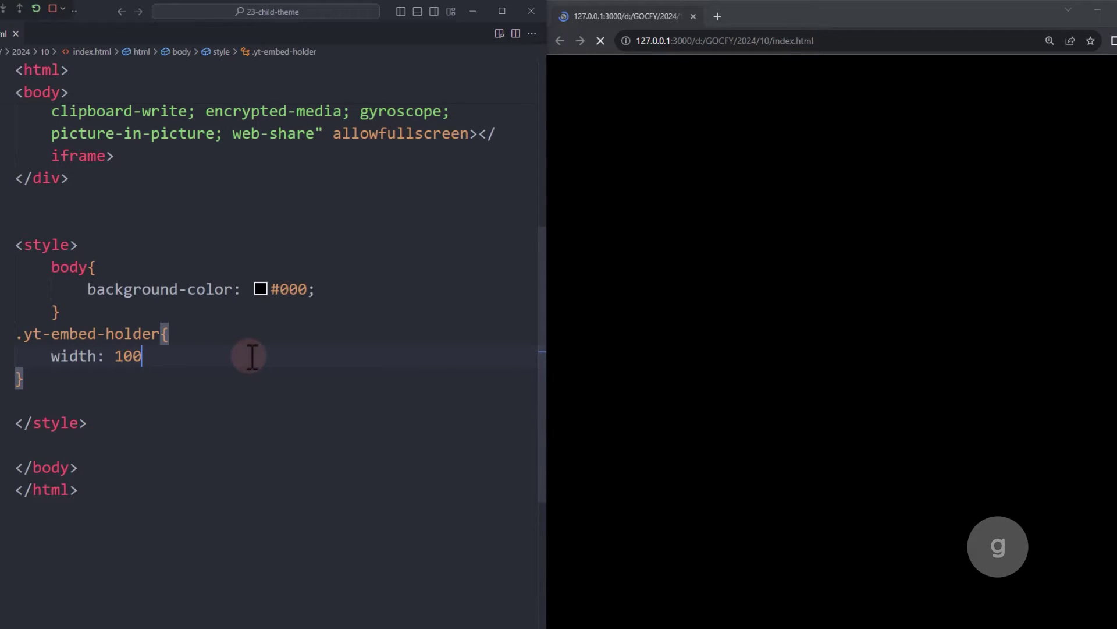
type("%;")
key("Return")
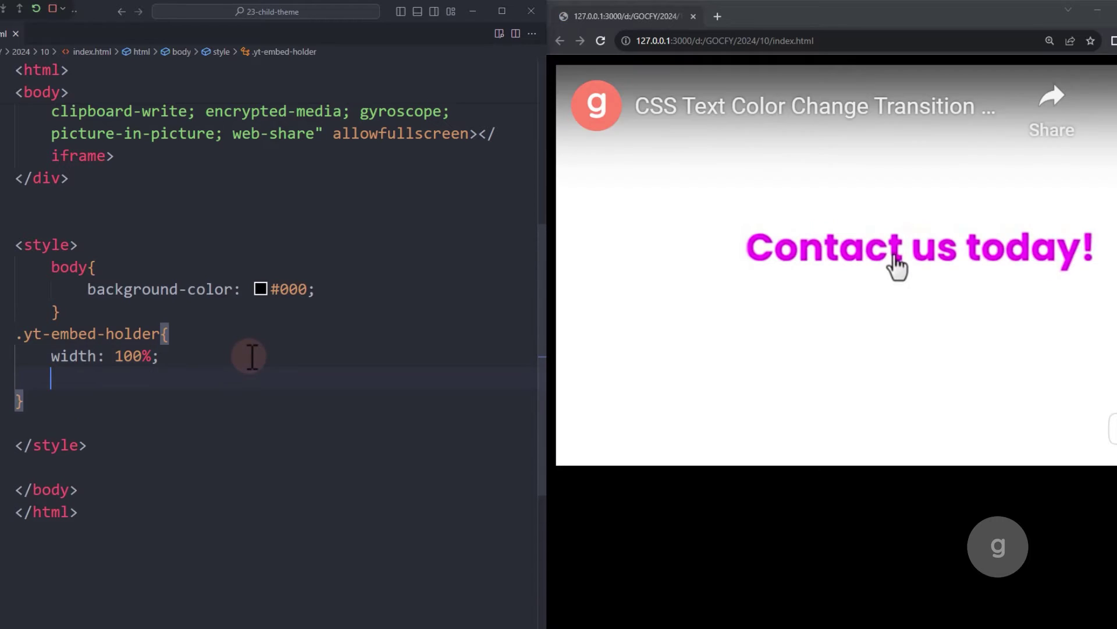
type("overflow: hi")
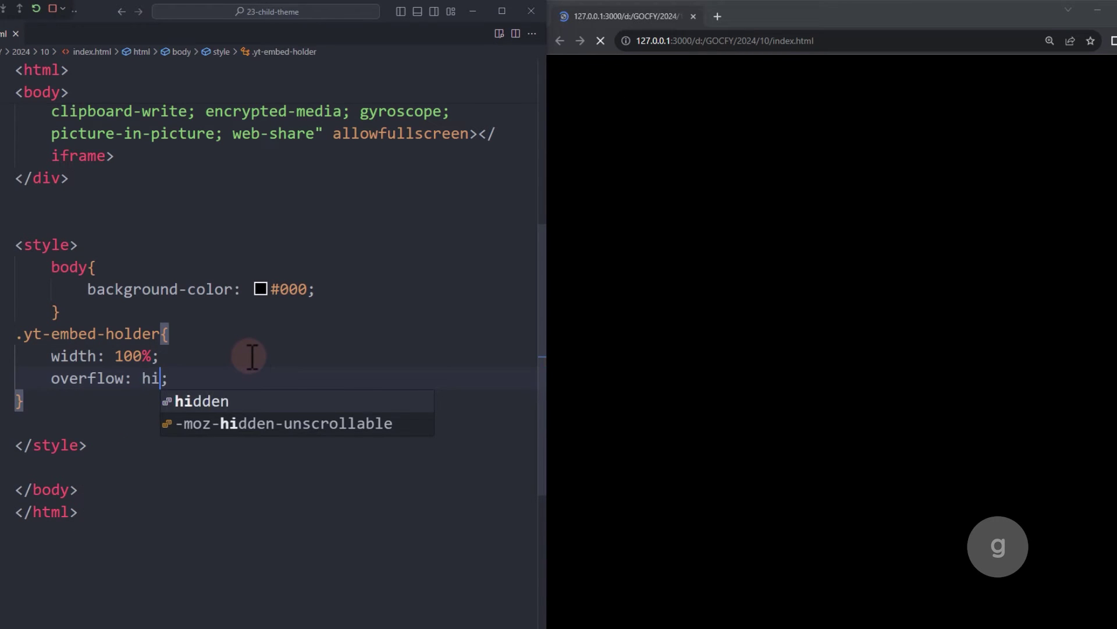
type("dden;")
key("Return")
type("as")
key("Return")
type("16/9;     ")
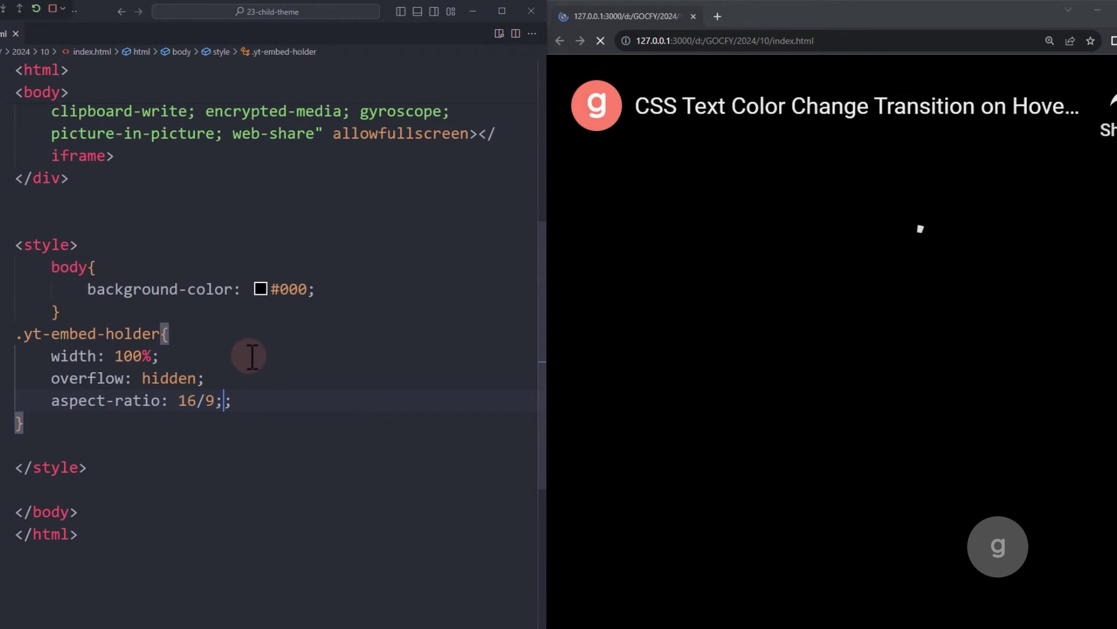
type("pointer-events: none;")
Step: Add .yt-embed-holder iframe rule: width 300%, height 100%, margin-left -100%
left_click(133, 443)
key("Return")
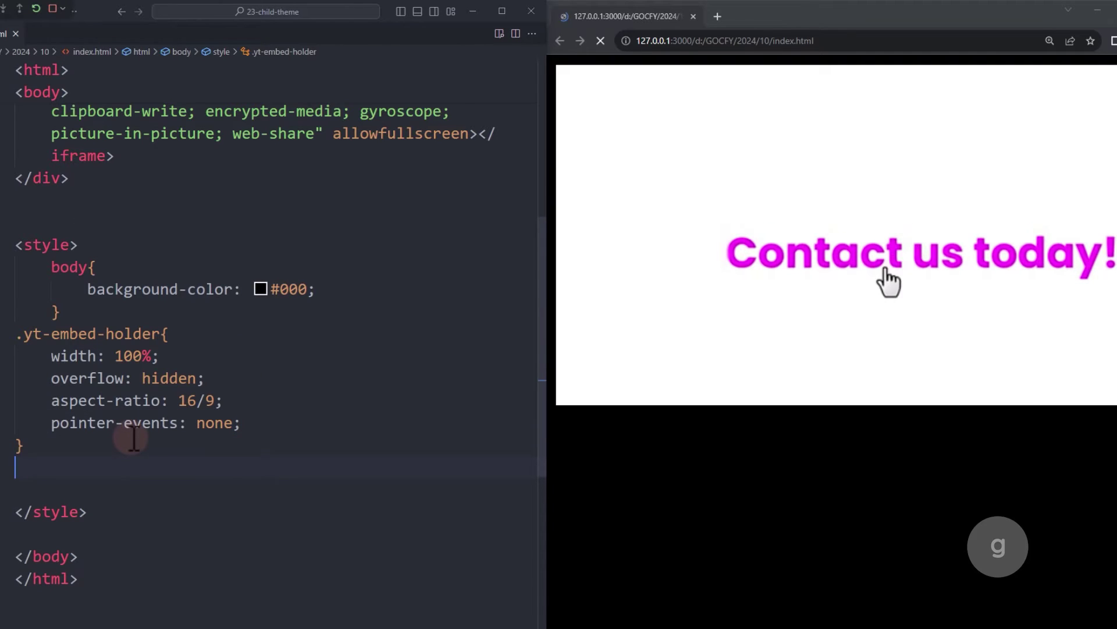
type(".yt-")
key("Return")
type("ifram")
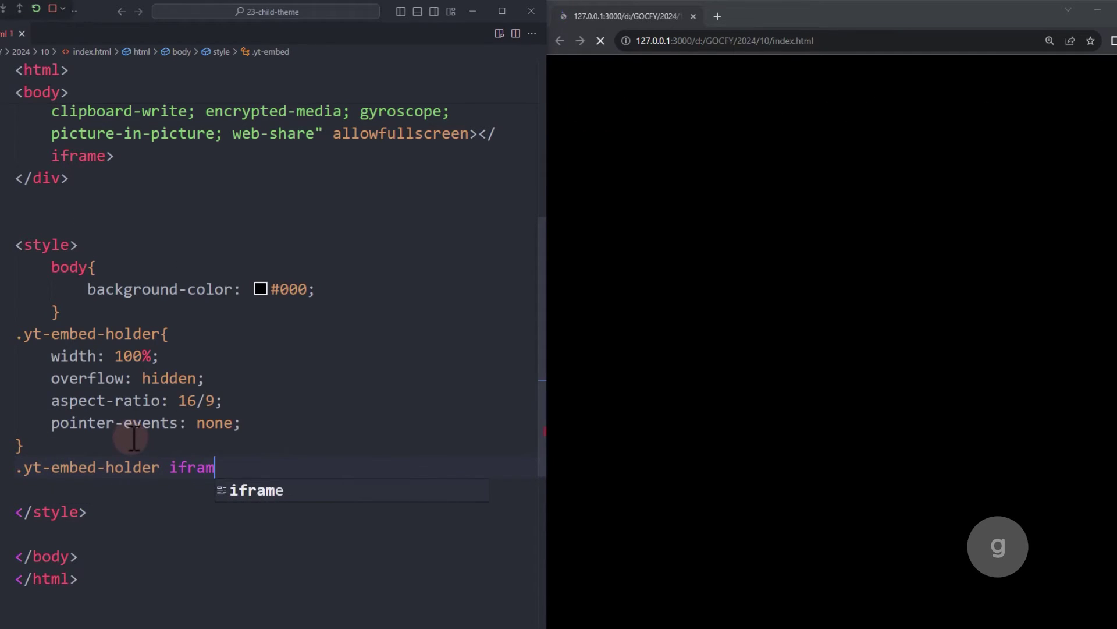
type("e{")
key("Return")
scroll(190, 369, "down", 2)
type("w")
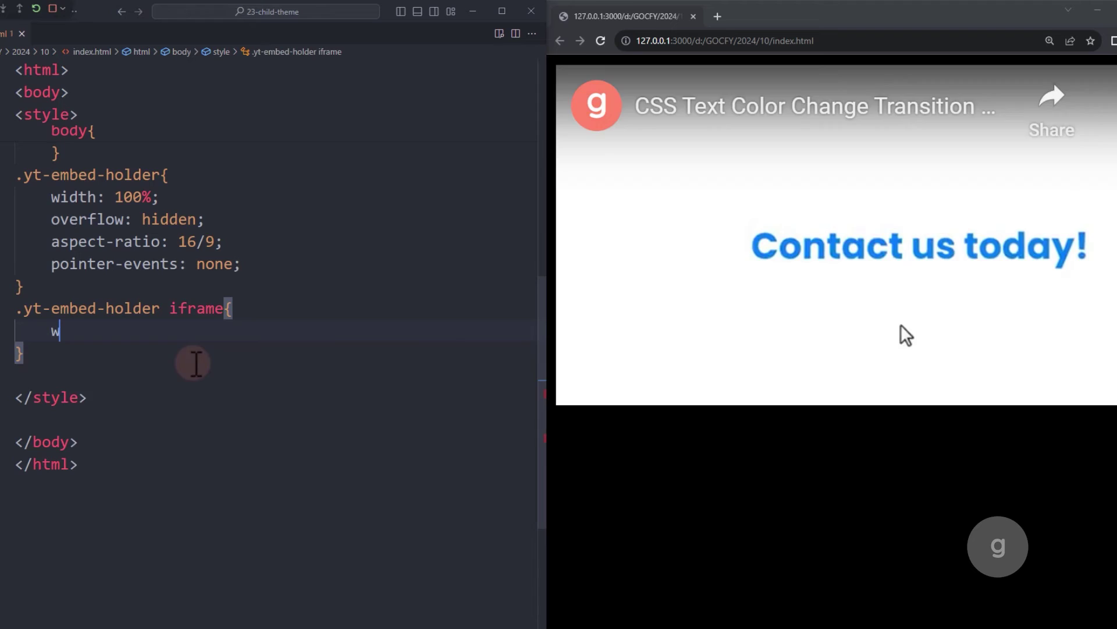
type("idth: 300%;")
key("Return")
type("hei")
key("Return")
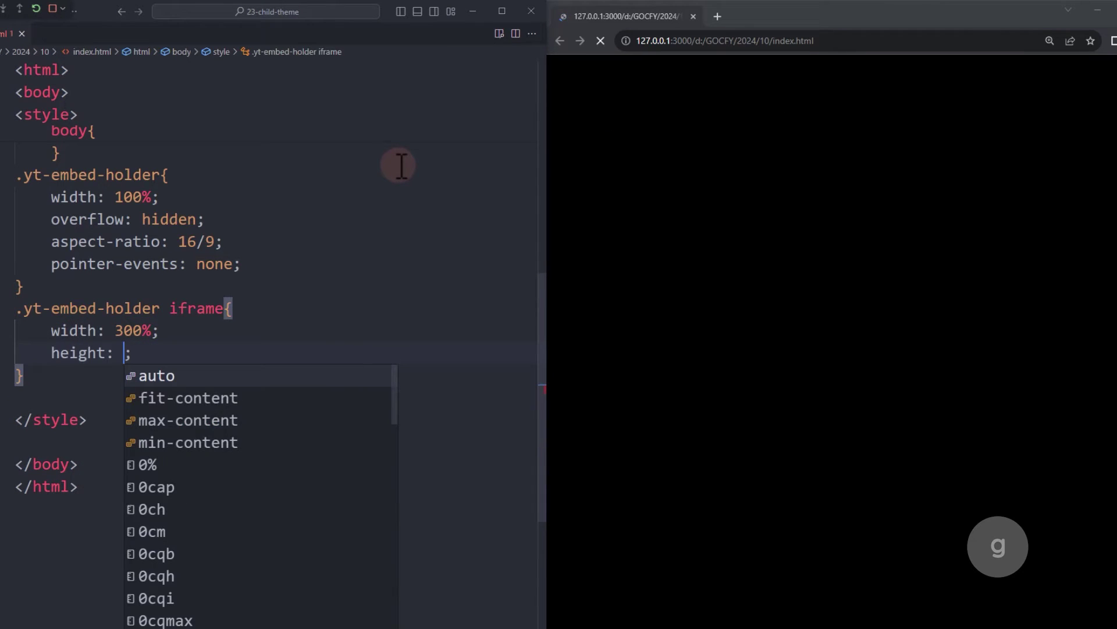
type("100")
key("Return")
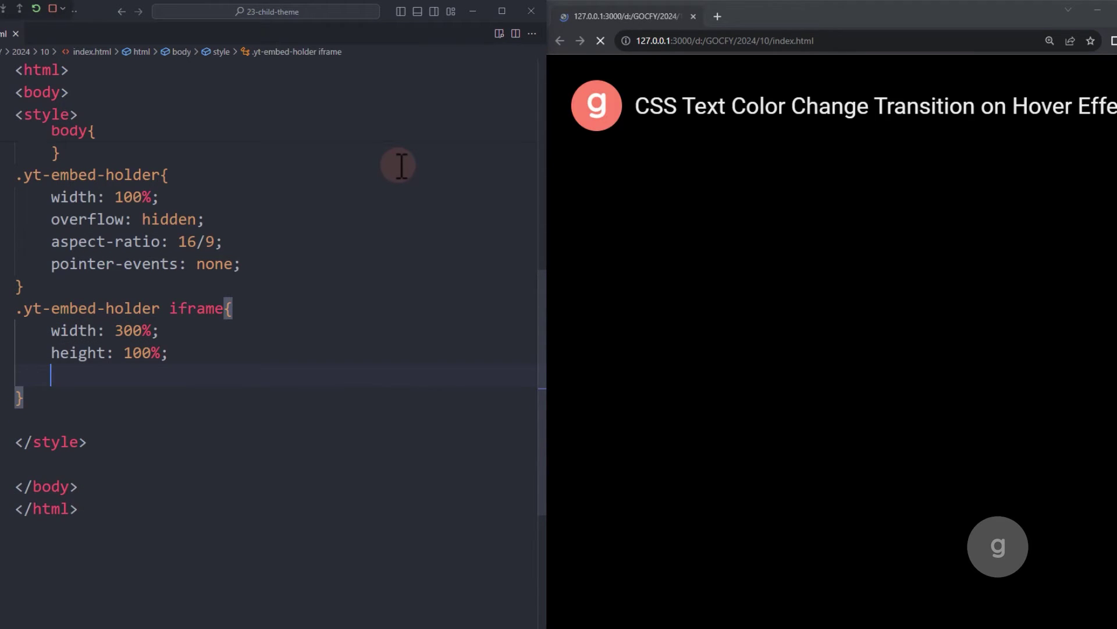
type("margin-left: -100")
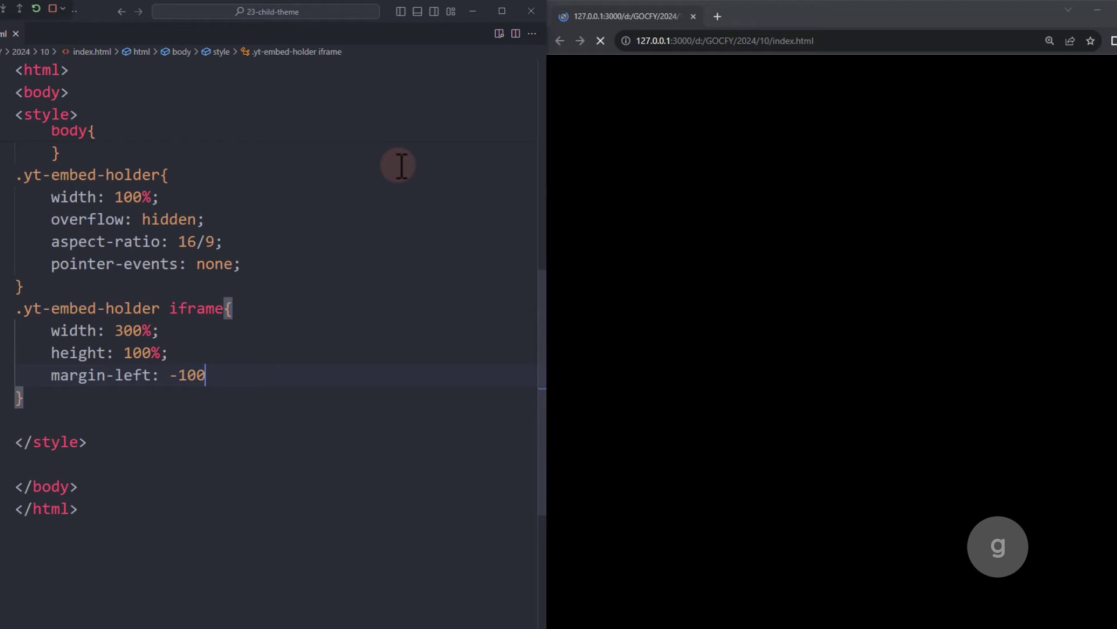
type("%;")
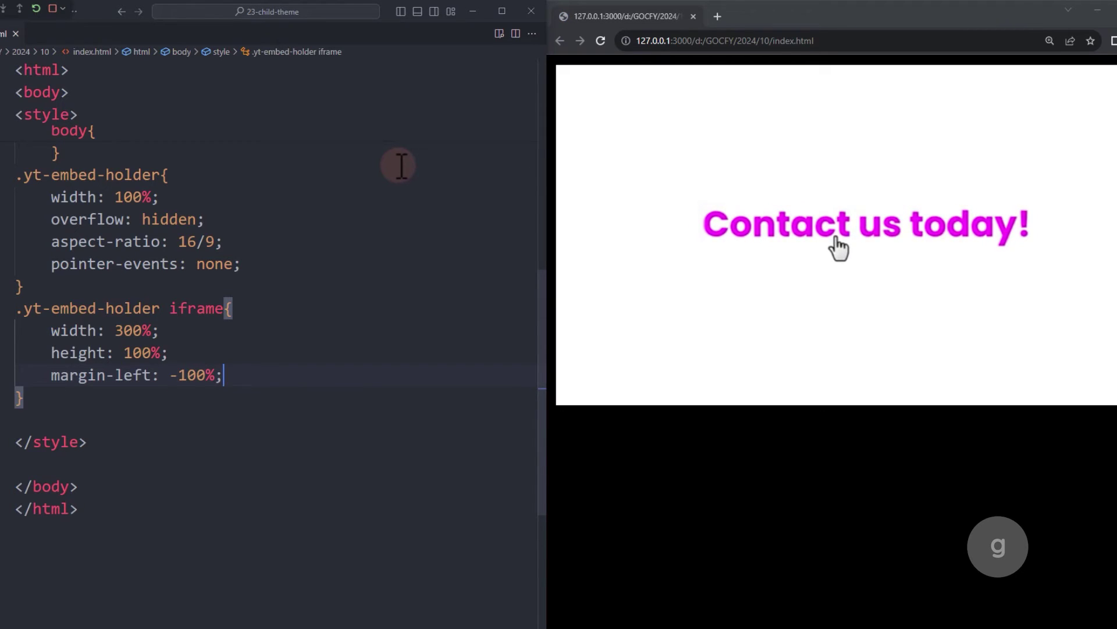